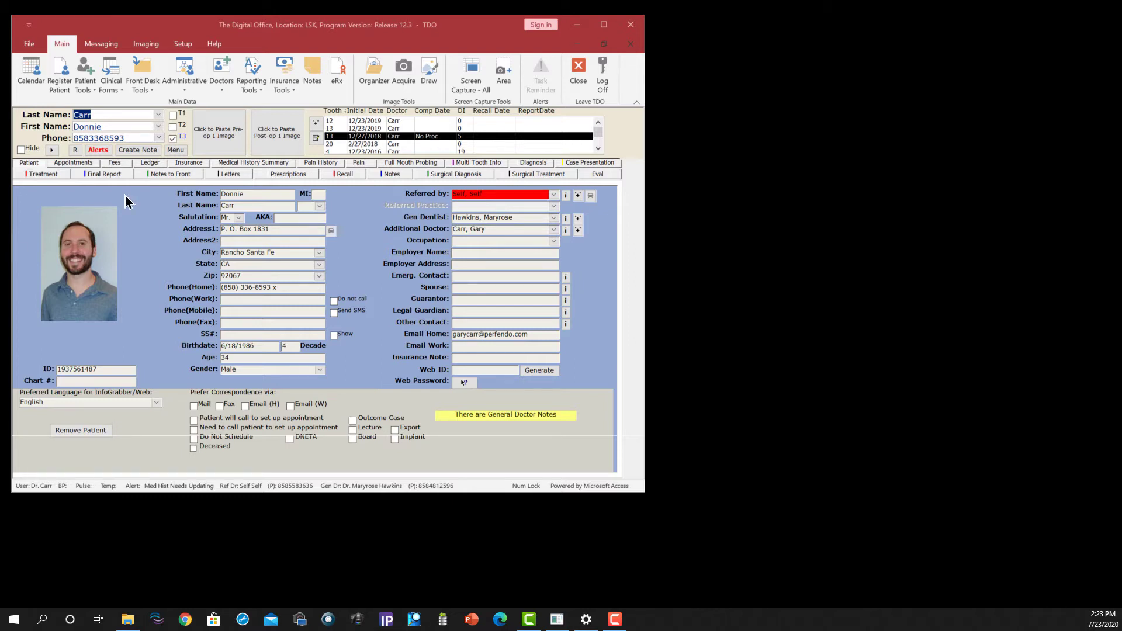
Step: Open the Arrow tutorial library in the image Organizer and load its first intraoral photo into the Draw Page
click(370, 68)
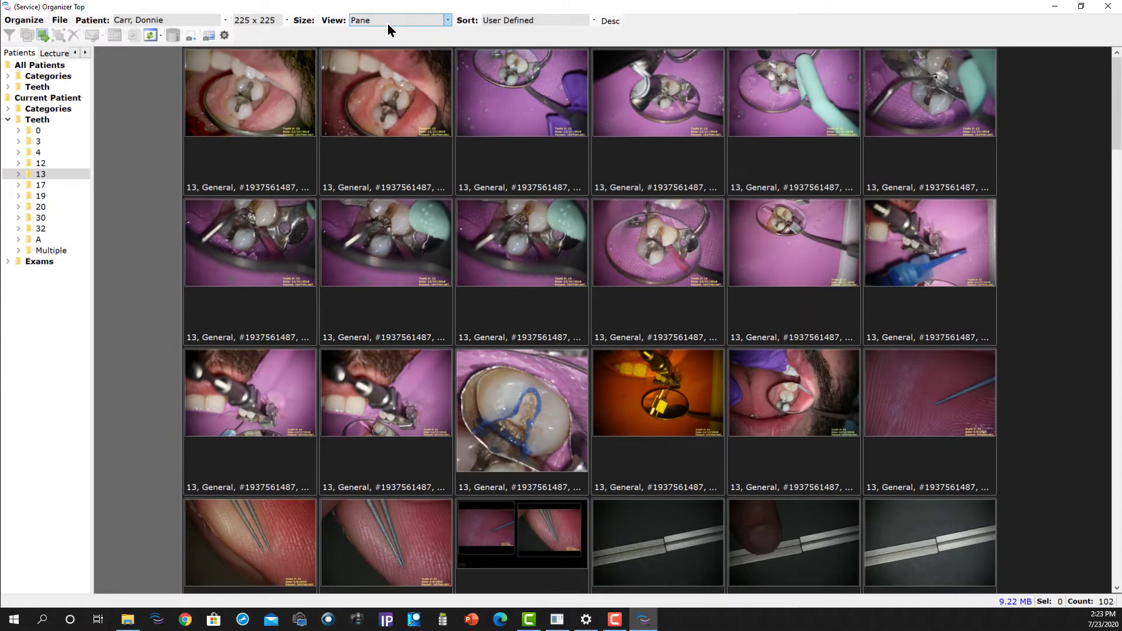
click(85, 53)
click(57, 52)
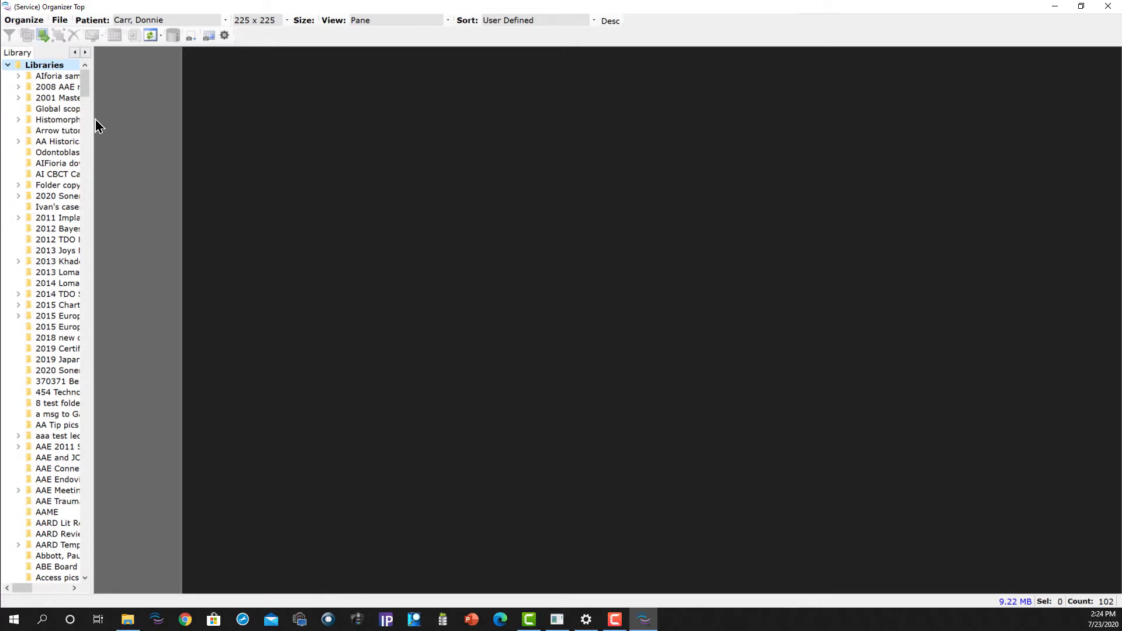
drag(115, 134, 121, 125)
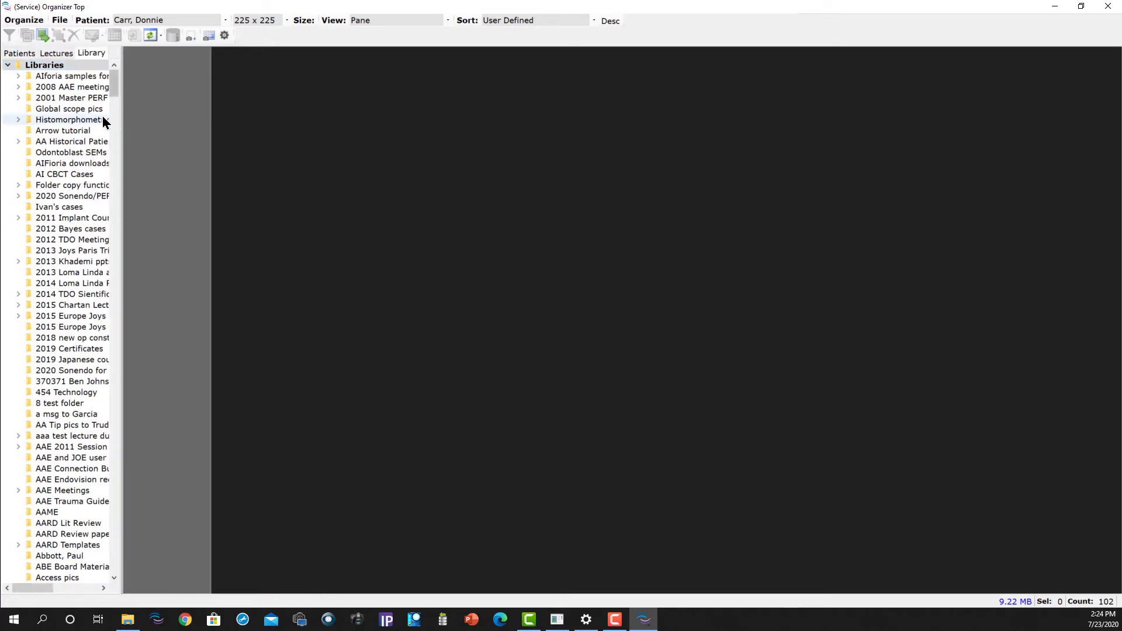
click(76, 131)
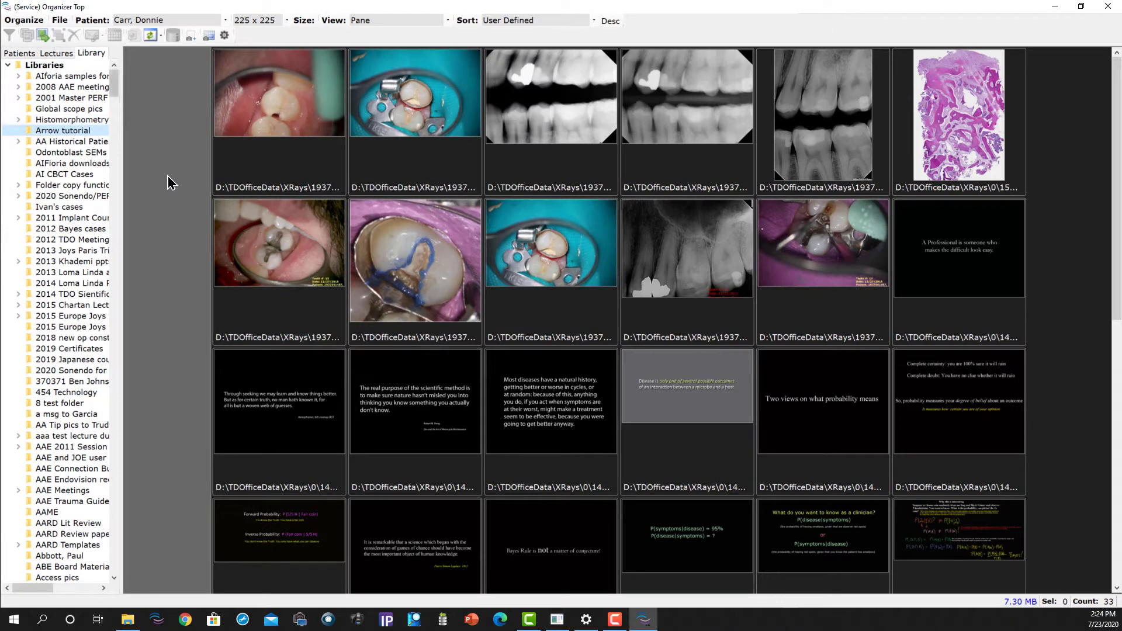
double_click(270, 154)
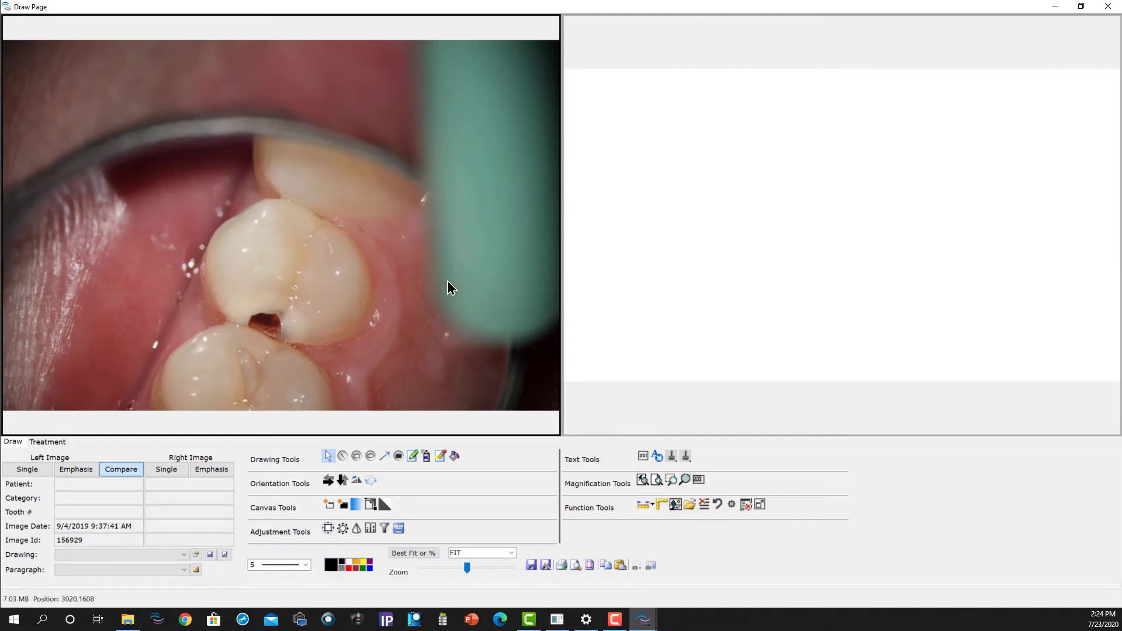
Step: Set the default maximum arrowhead length to 300 and enable the new type of arrowheads in the drawing defaults
click(732, 506)
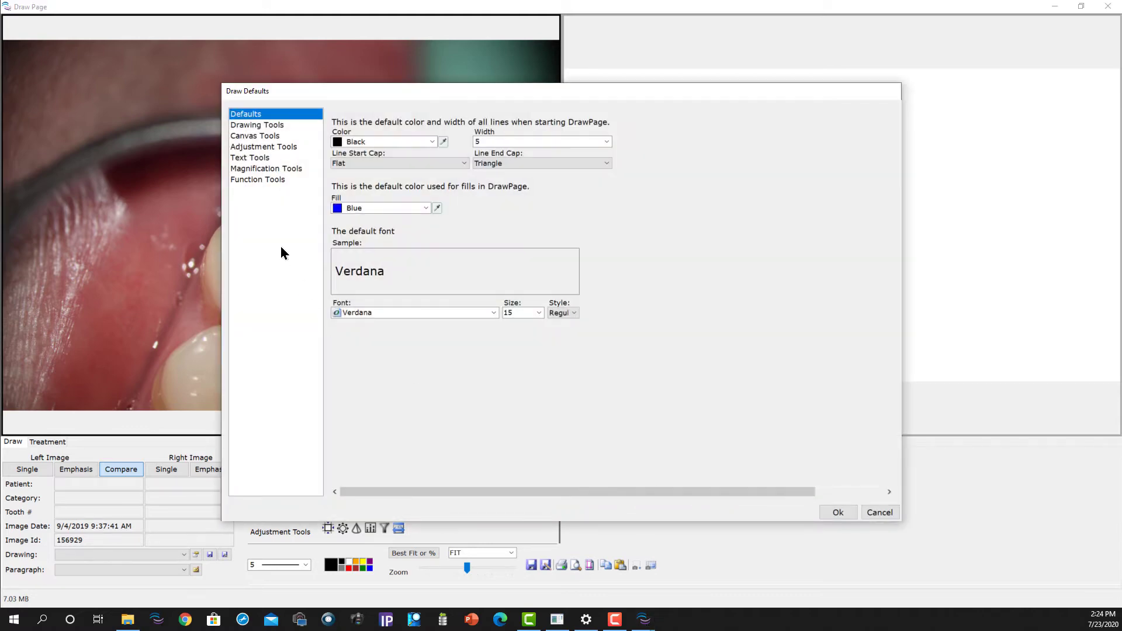
click(274, 124)
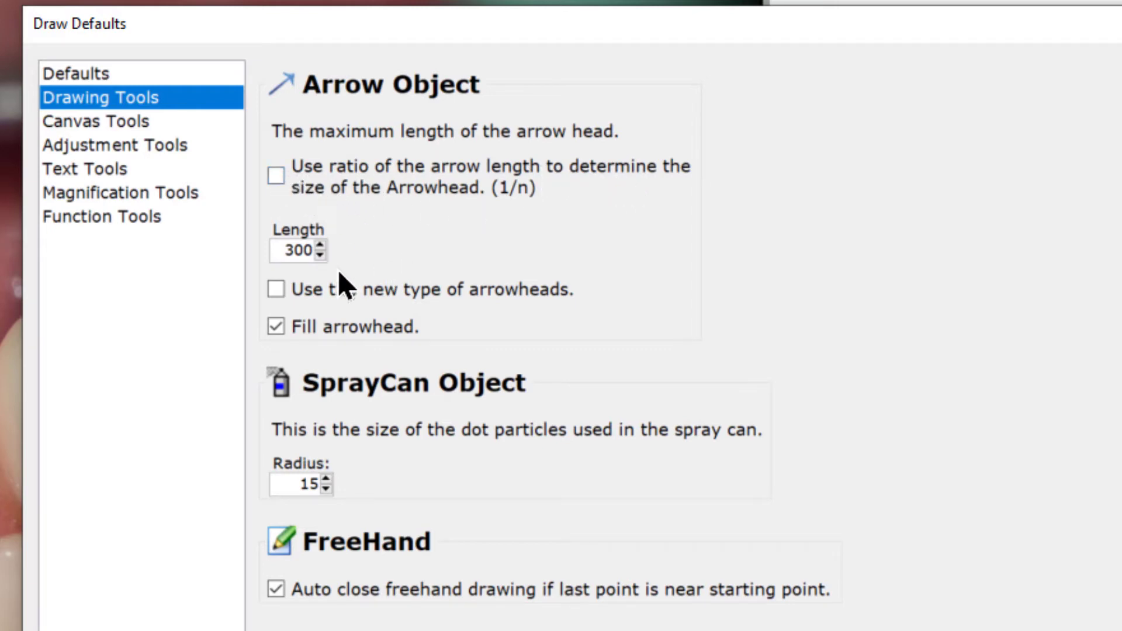
double_click(291, 243)
text(300)
click(276, 290)
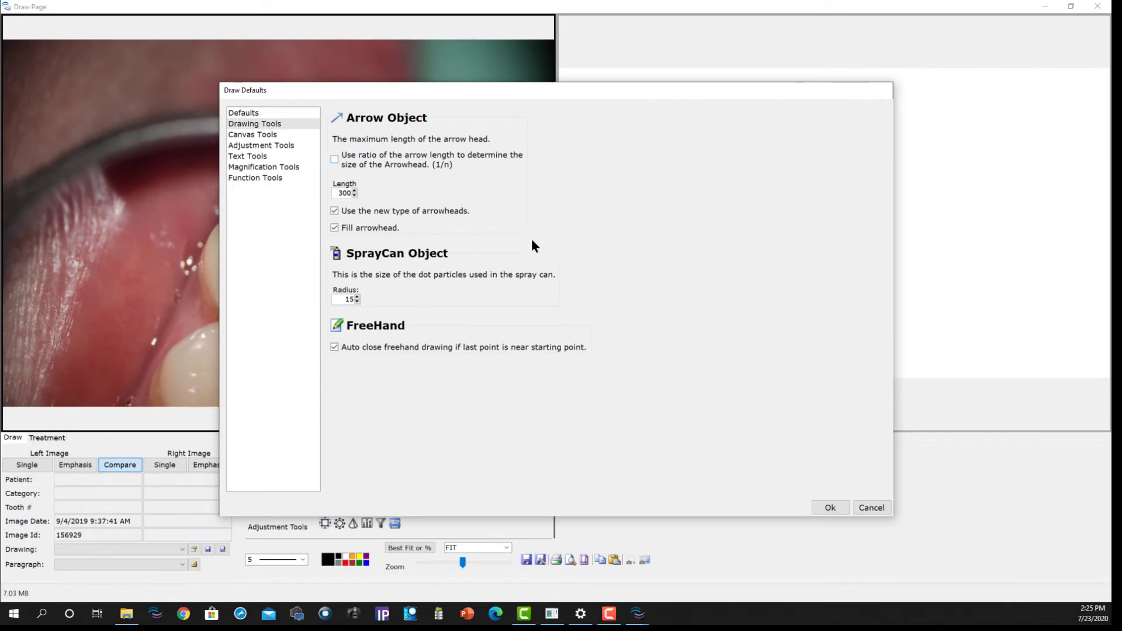
click(831, 506)
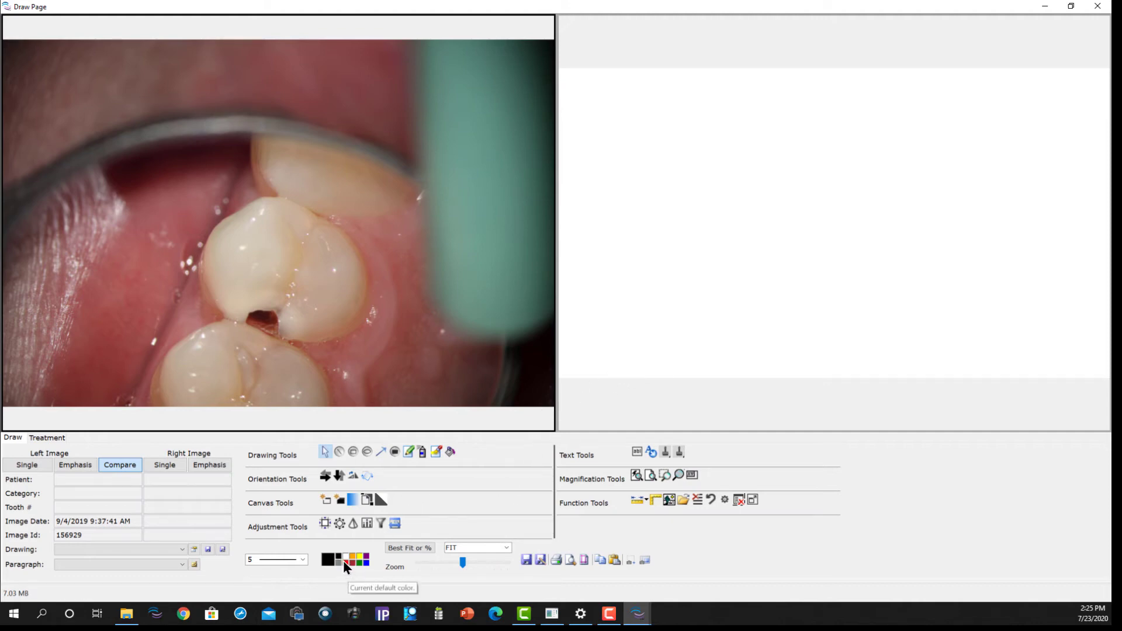
Step: Draw a red arrow on the intraoral photo pointing from the tooth's crown to the edge of the dark cavity
click(378, 448)
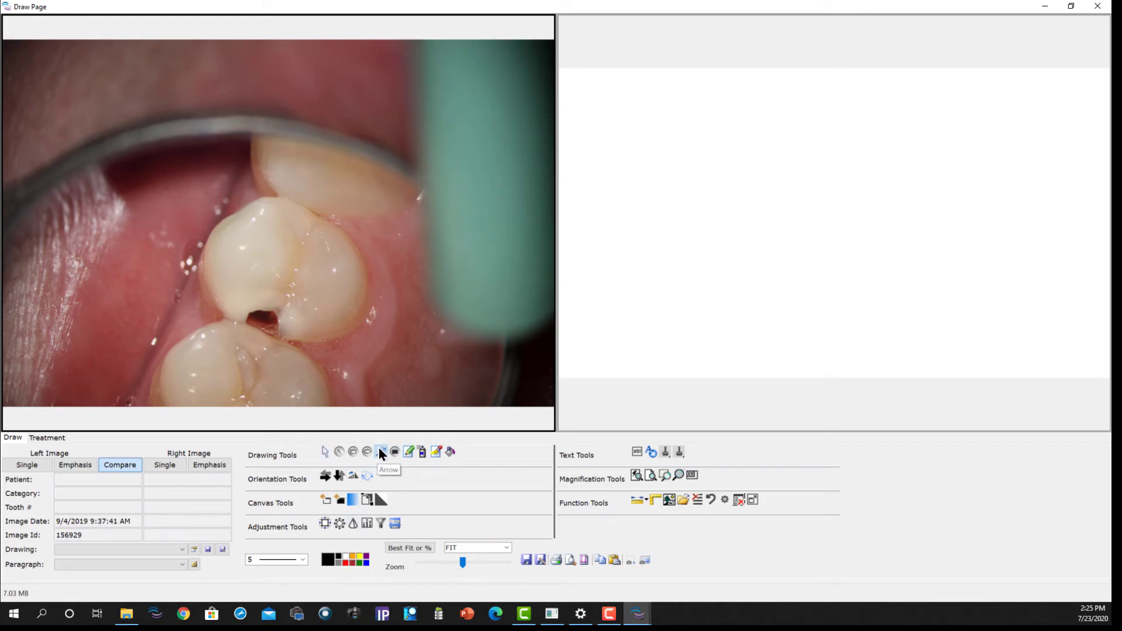
click(346, 562)
drag(290, 308, 344, 272)
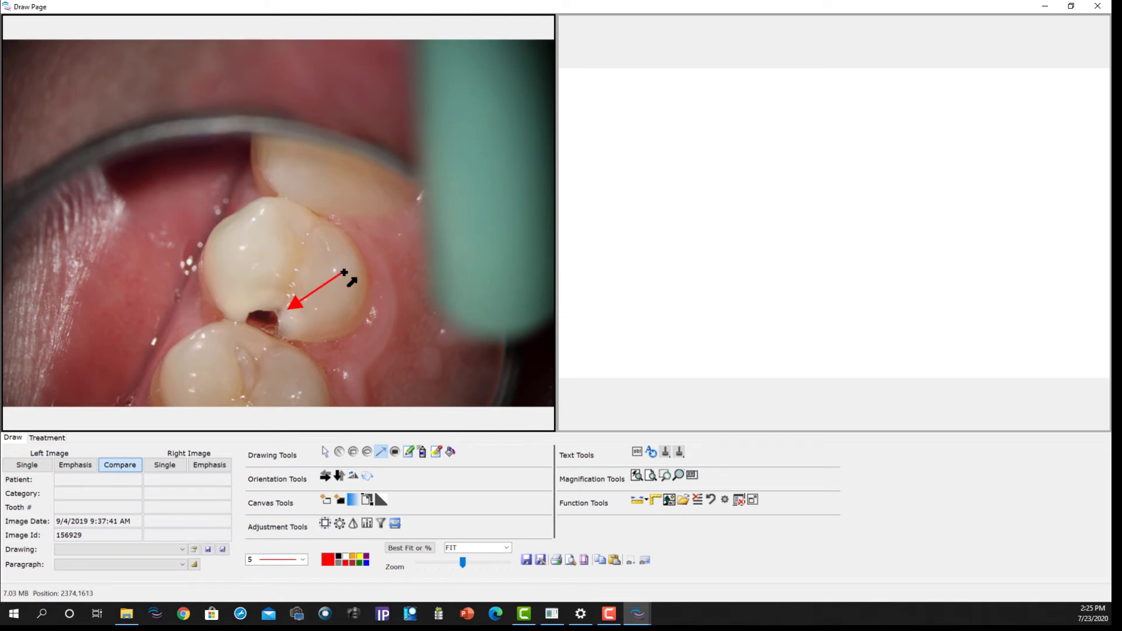
drag(344, 273, 321, 282)
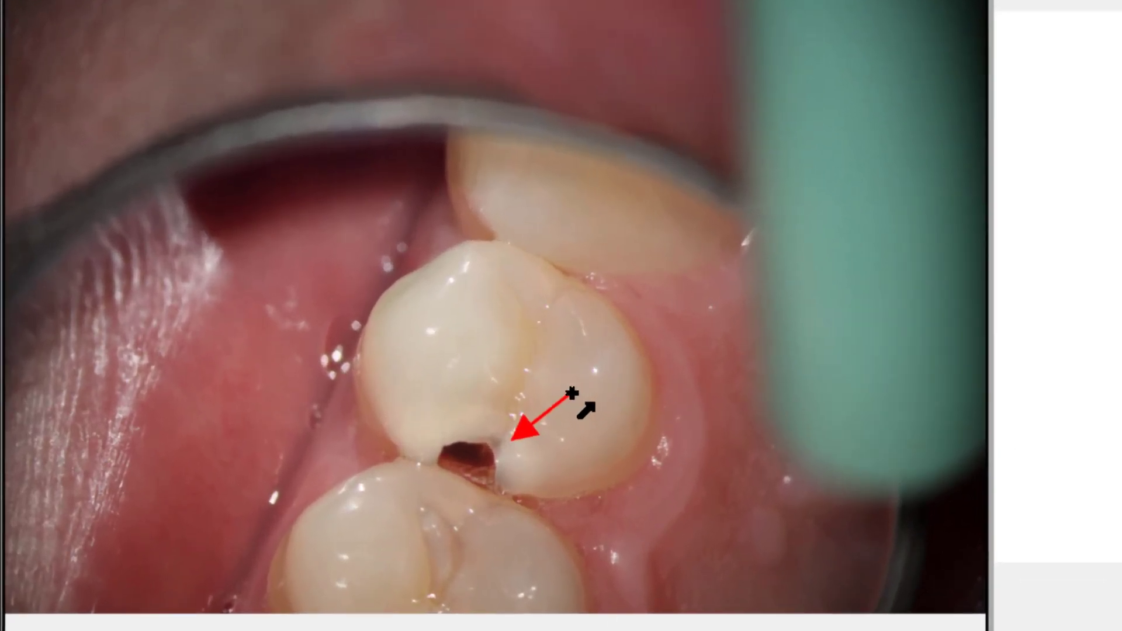
mouse_move(572, 392)
mouse_down()
mouse_move(606, 376)
mouse_move(577, 386)
mouse_up()
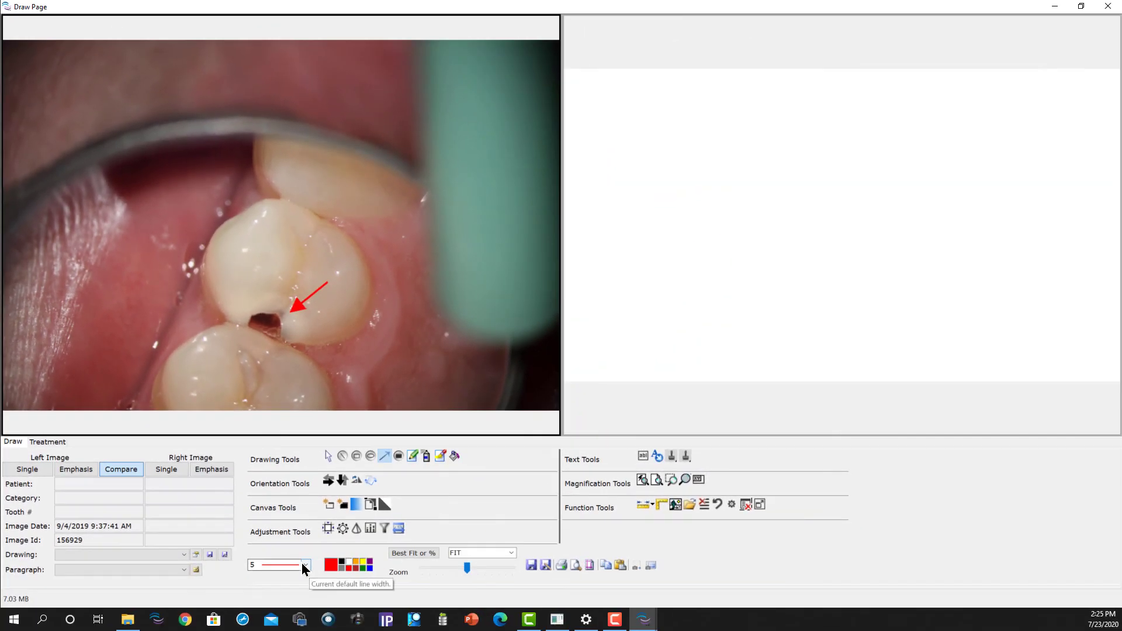
Step: Set the line width to 16 and draw a thicker red arrow beside the first, pointing at the cavity, then leave the Arrow tool
click(302, 562)
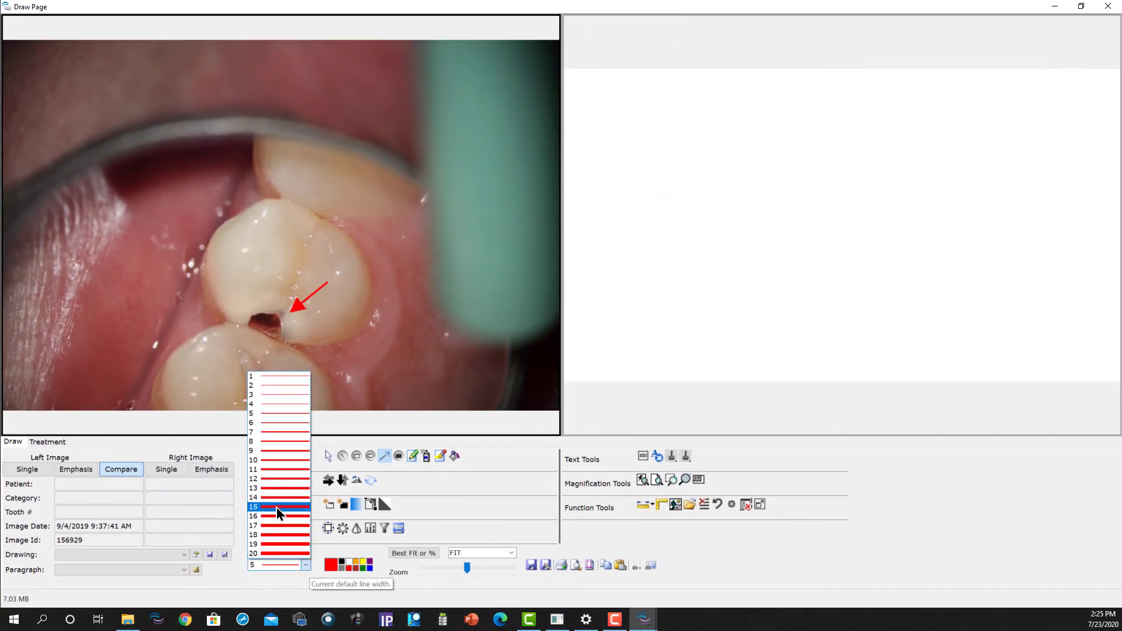
key(Escape)
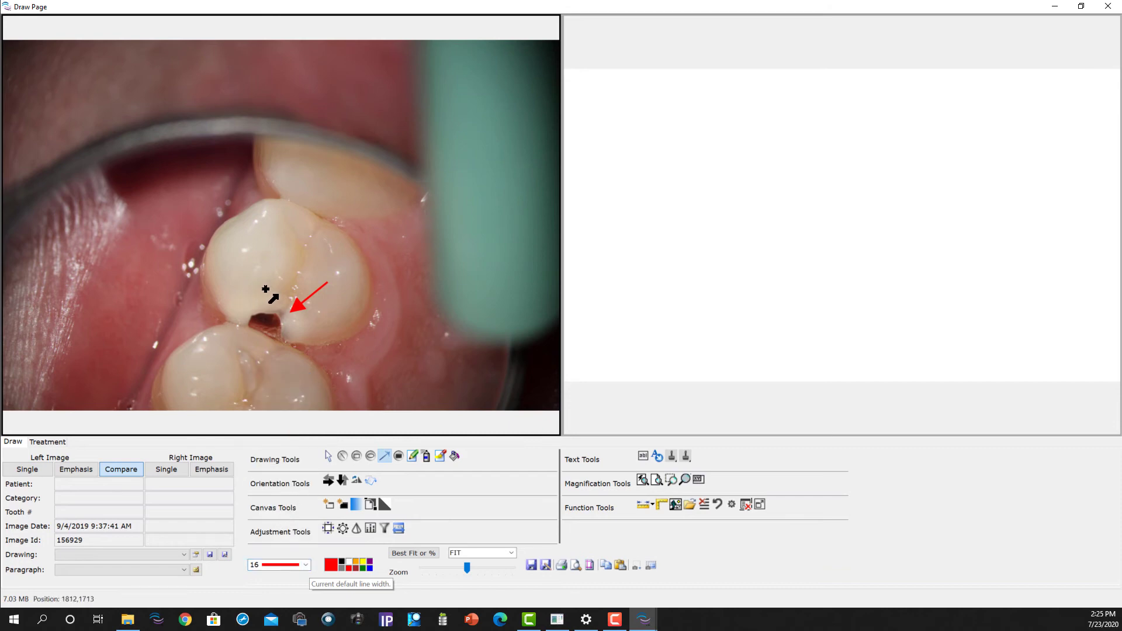
drag(273, 301, 305, 263)
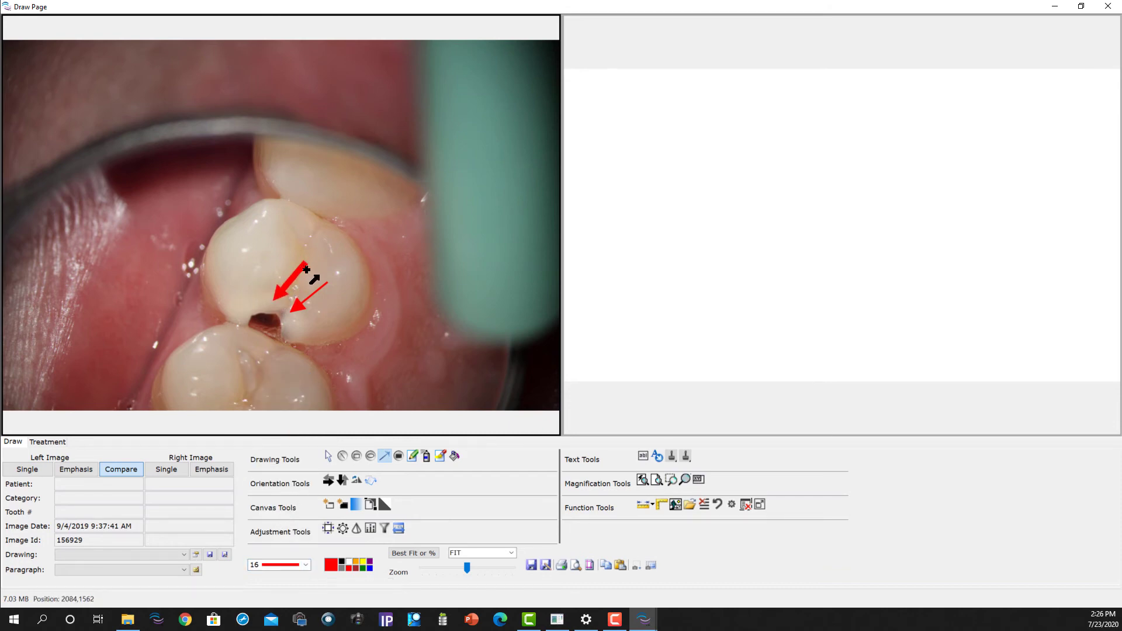
key(Escape)
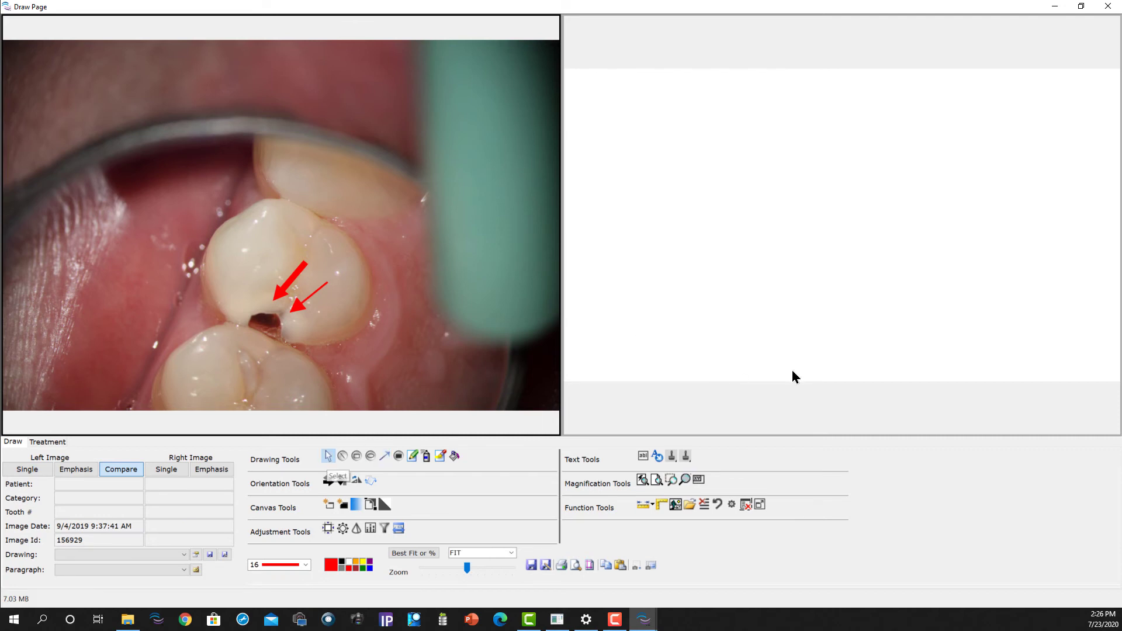
Step: Load the second bitewing radiograph from the Arrow tutorial library into the empty comparison pane
click(796, 263)
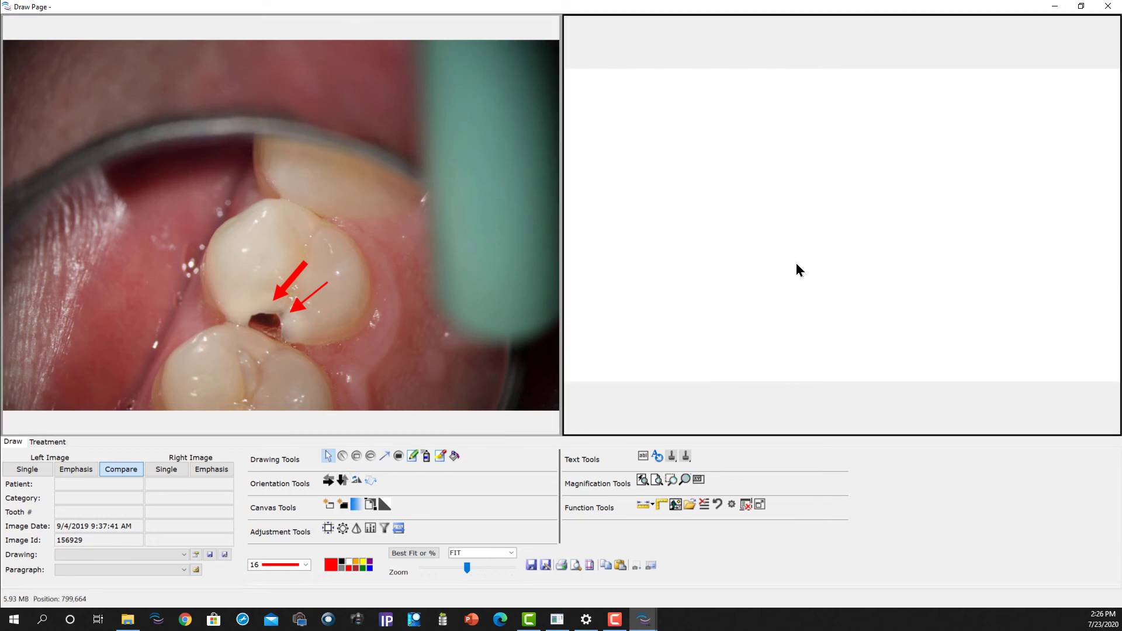
key(Escape)
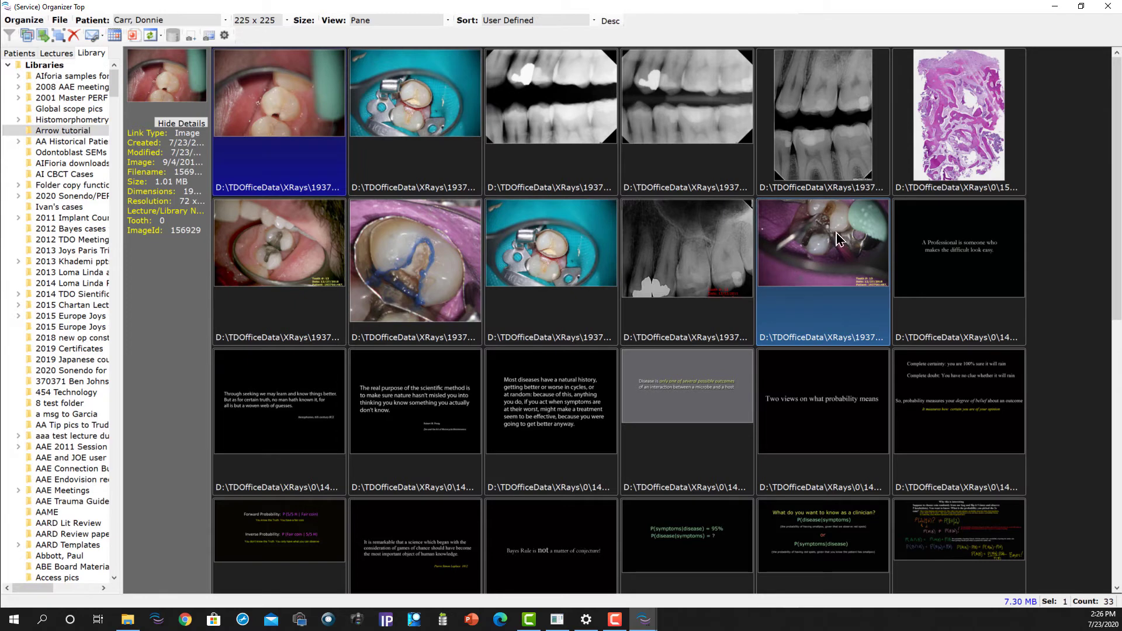
double_click(678, 153)
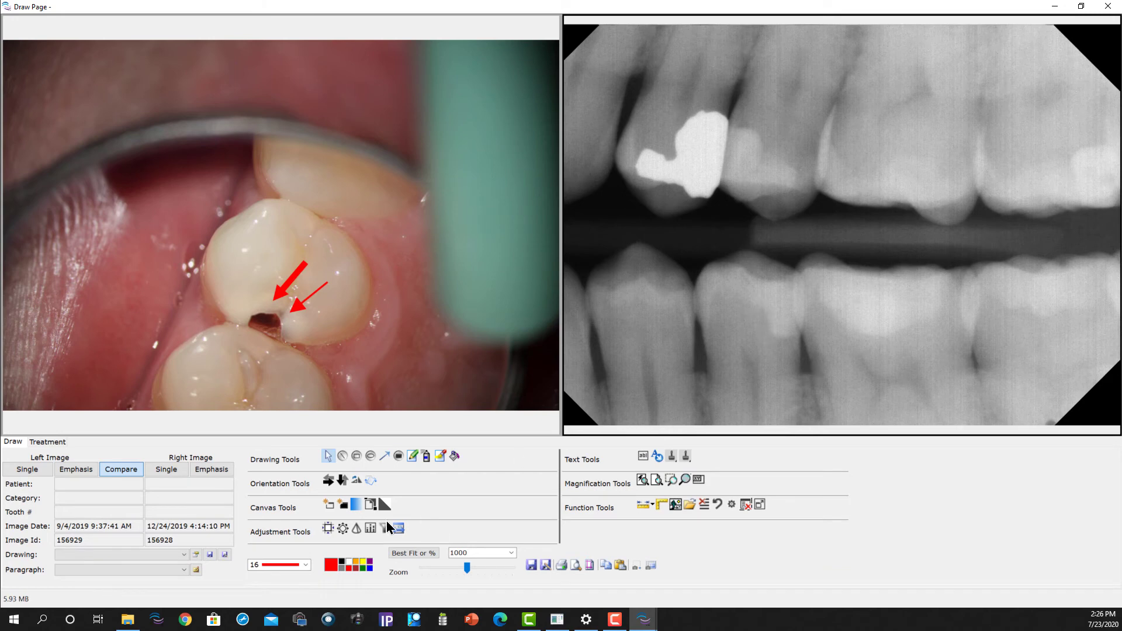
Step: Draw two yellow arrows with line width 10 on the radiograph, pointing at the upper tooth beside the bright filling
click(386, 457)
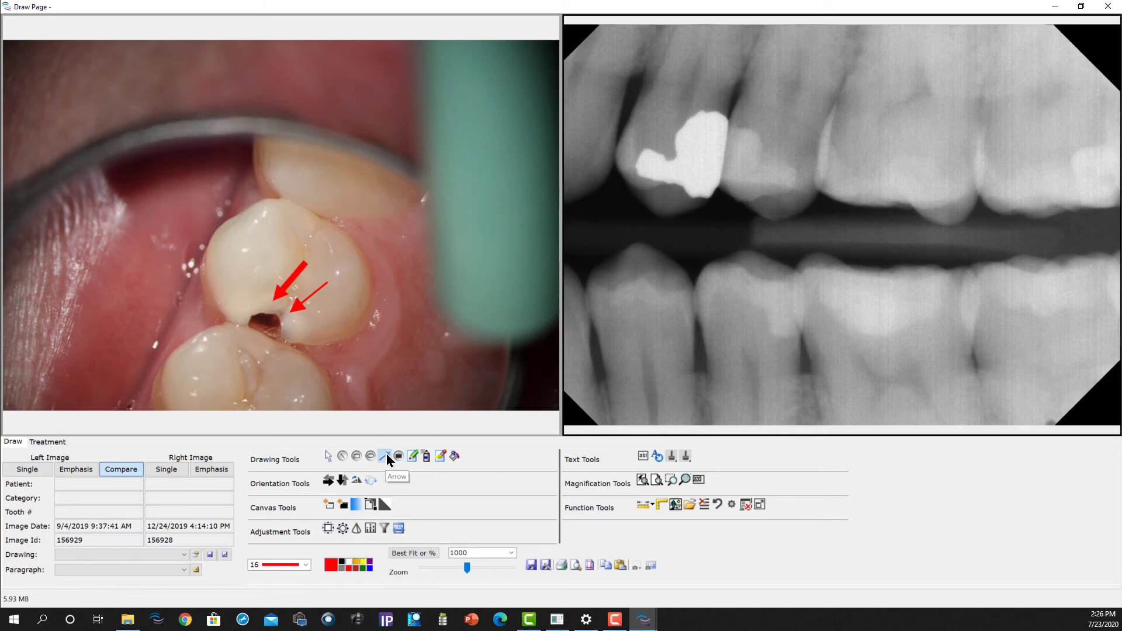
click(363, 562)
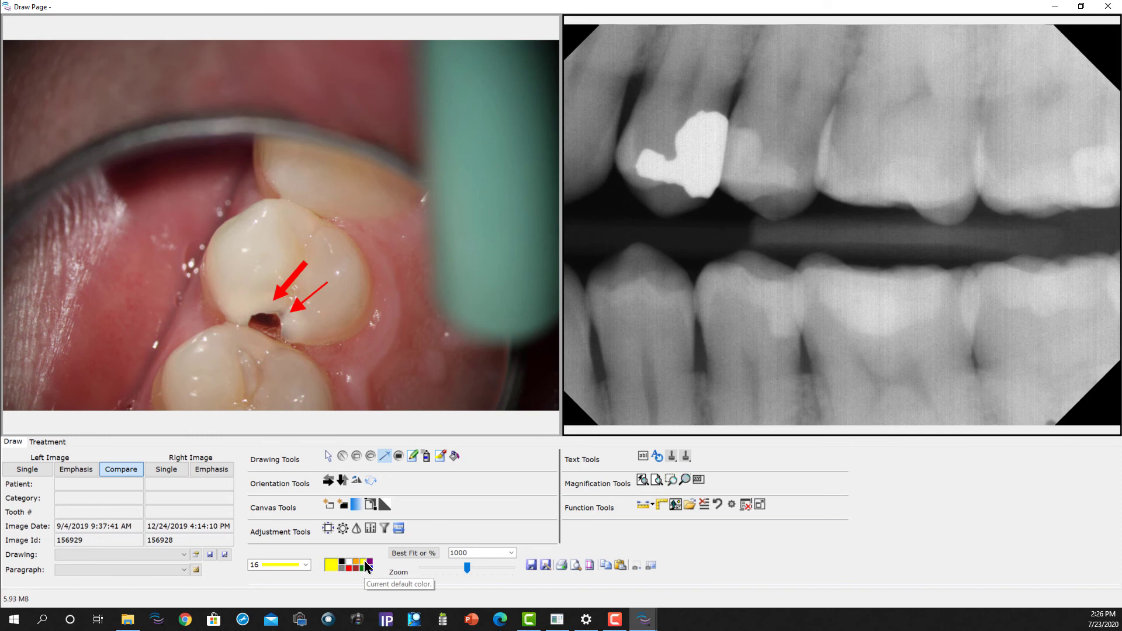
click(305, 565)
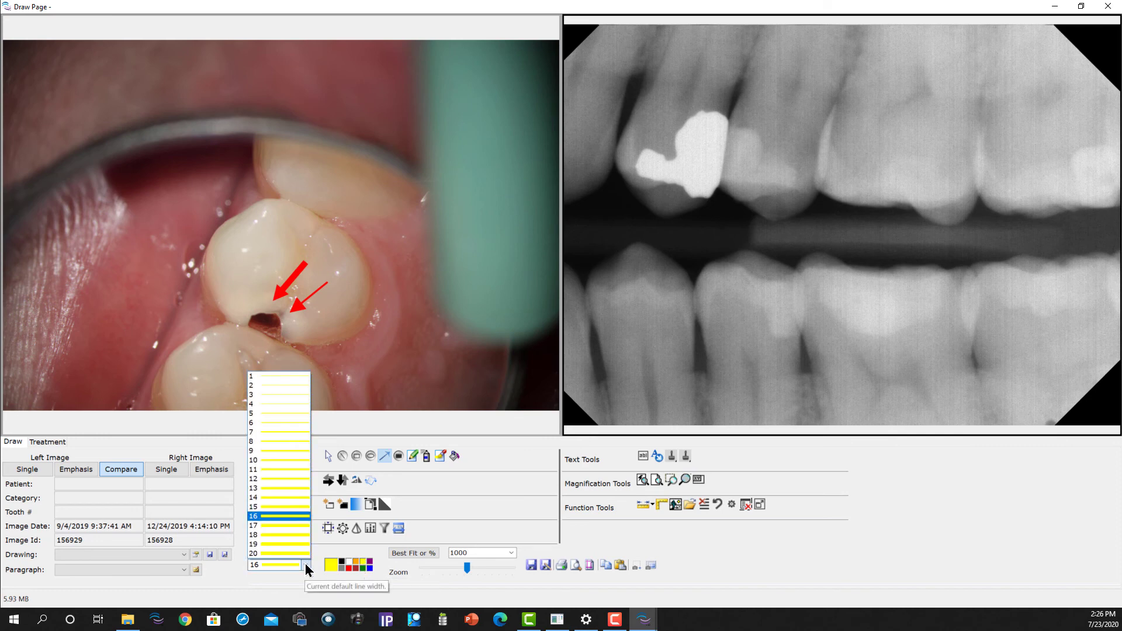
click(279, 459)
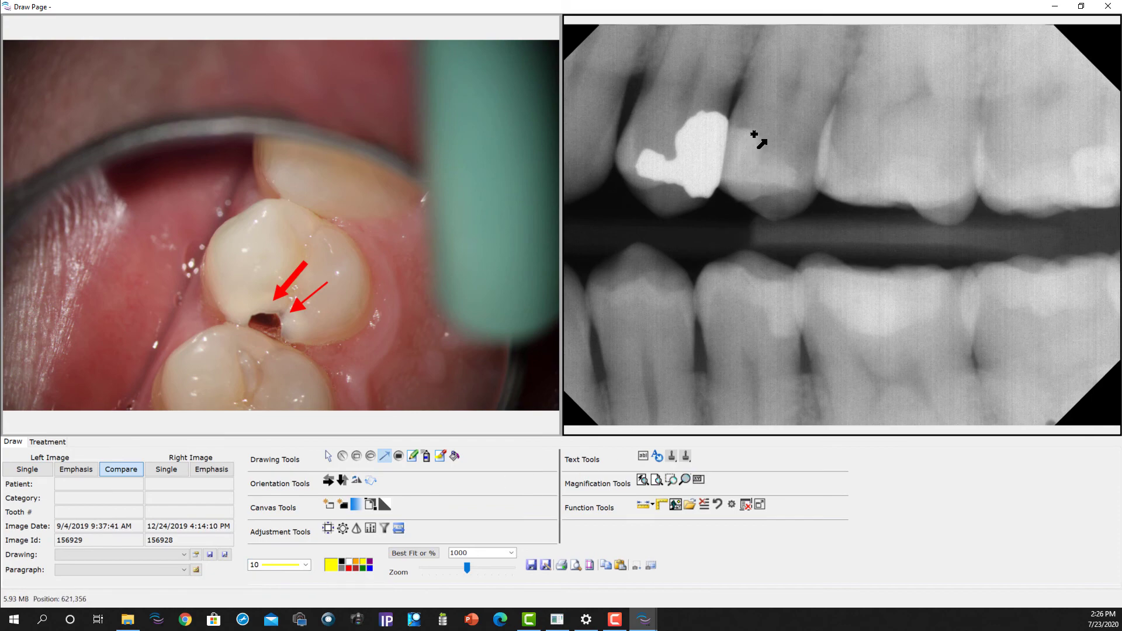
drag(757, 137, 806, 165)
drag(725, 183, 775, 226)
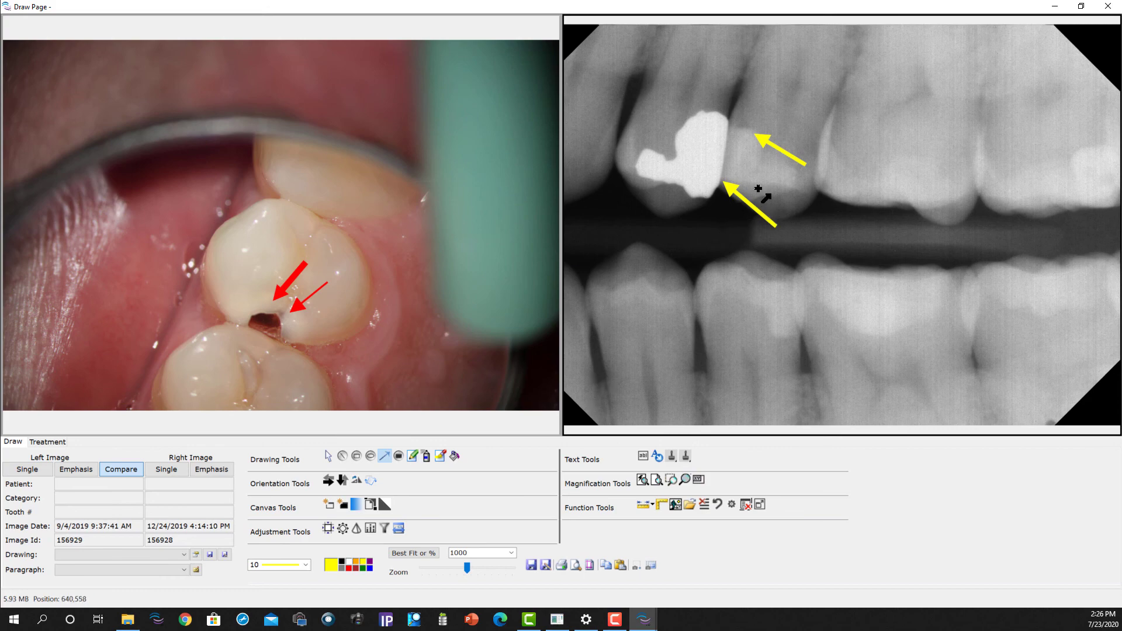
Step: Set the line width to 2 and draw a thin yellow arrow between the two thicker ones on the radiograph
click(305, 564)
click(280, 388)
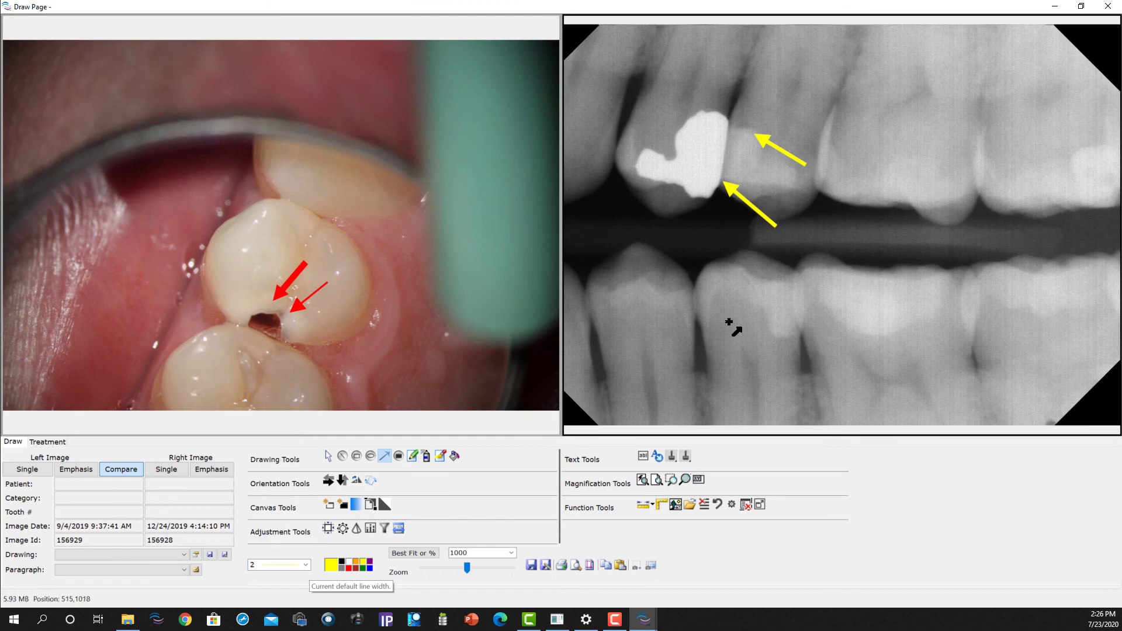
drag(734, 161, 793, 193)
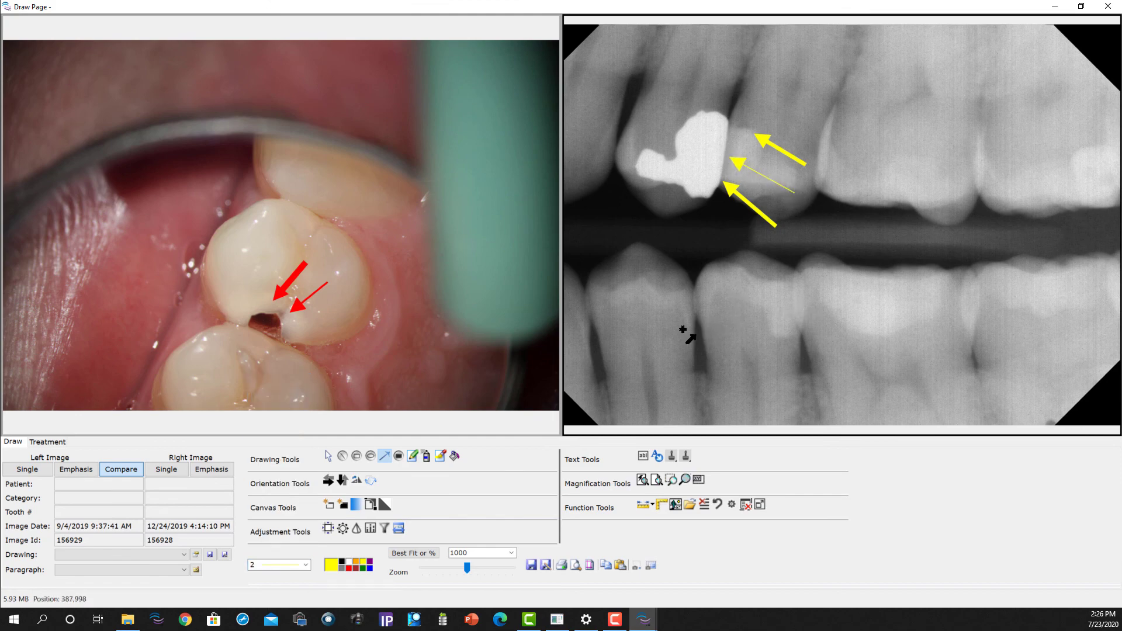